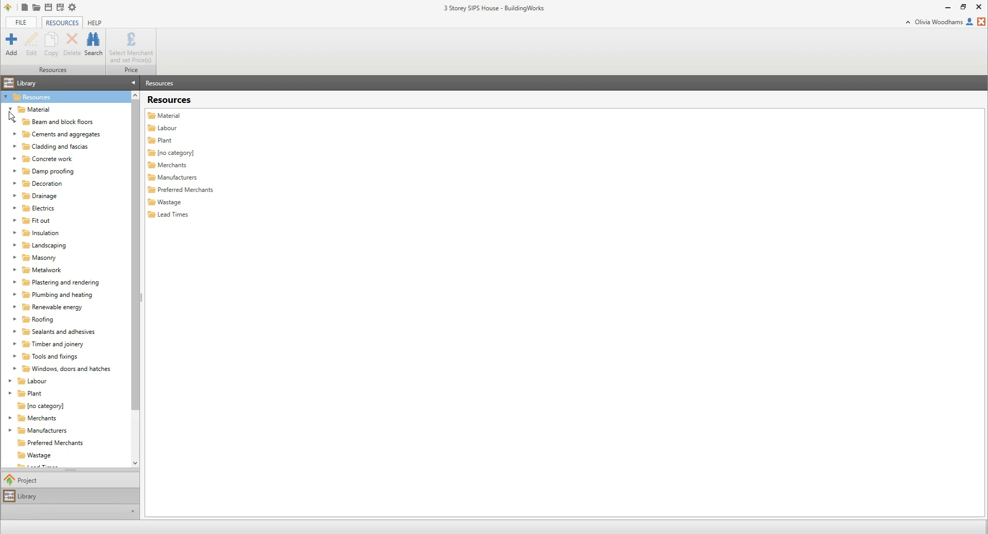
Step: Select the 25 x 125 western red cedar shiplap in the Cladding category of Cladding and fascias, and show its details in a widened pane
click(15, 147)
click(44, 161)
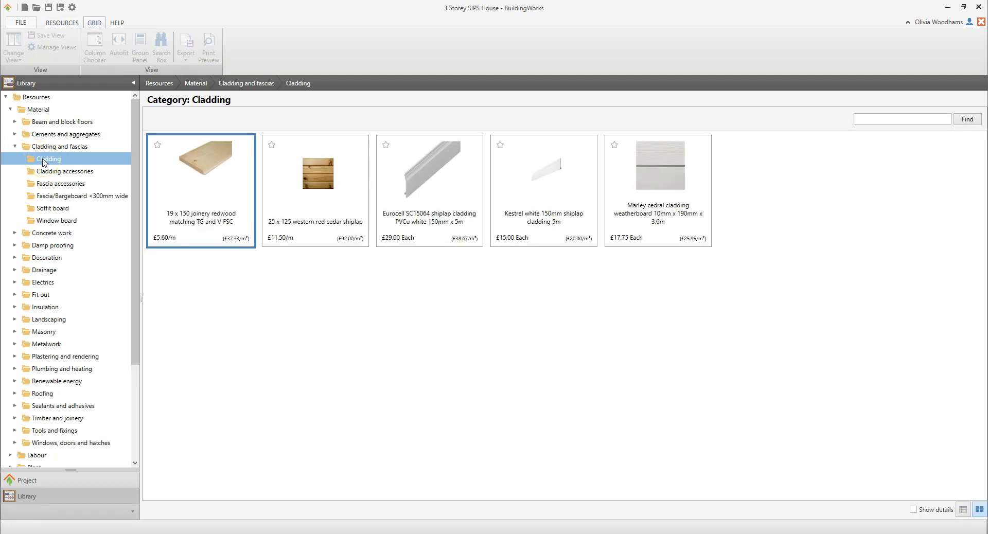
click(318, 212)
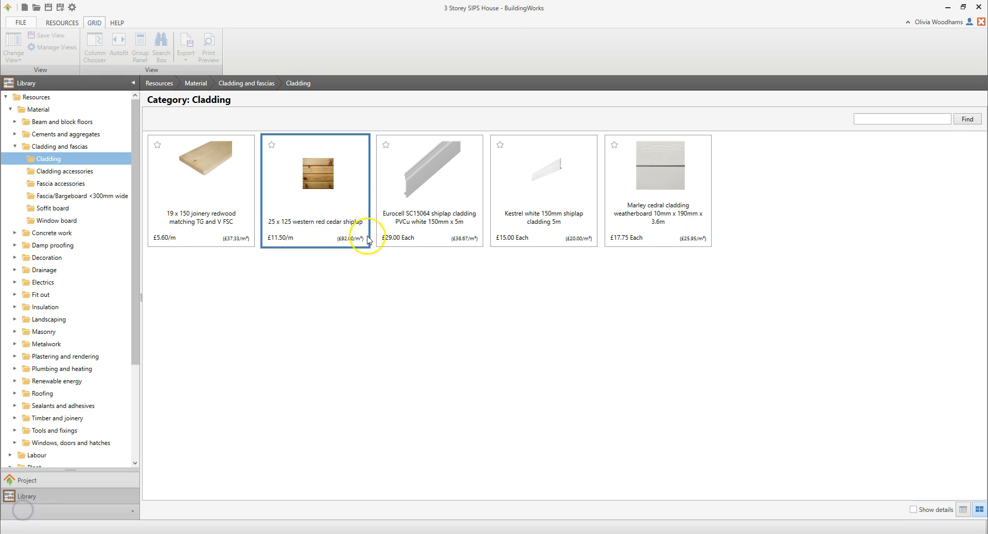
click(913, 510)
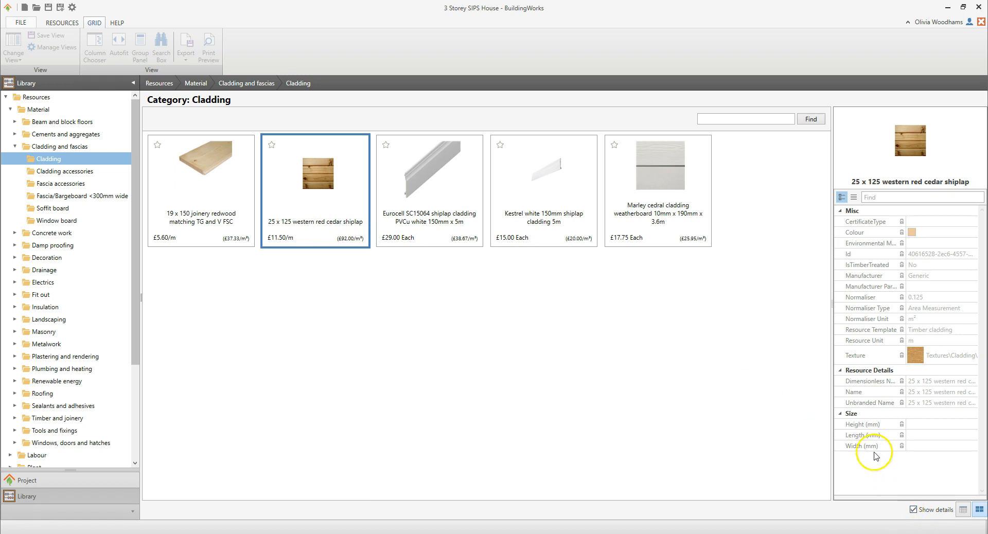
drag(832, 356, 734, 360)
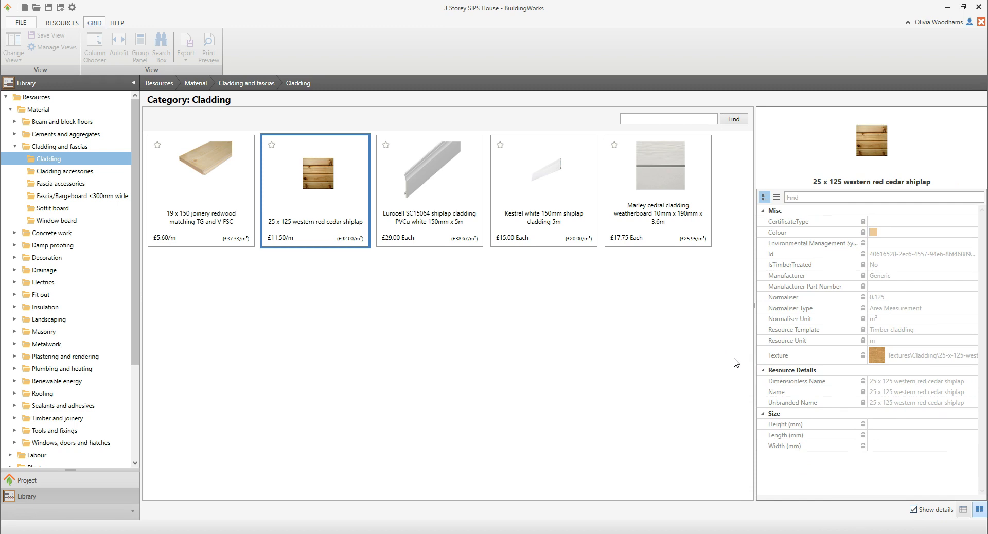
Step: Start a copy of the western red cedar shiplap resource and maximise the Copy Resource dialog
click(55, 25)
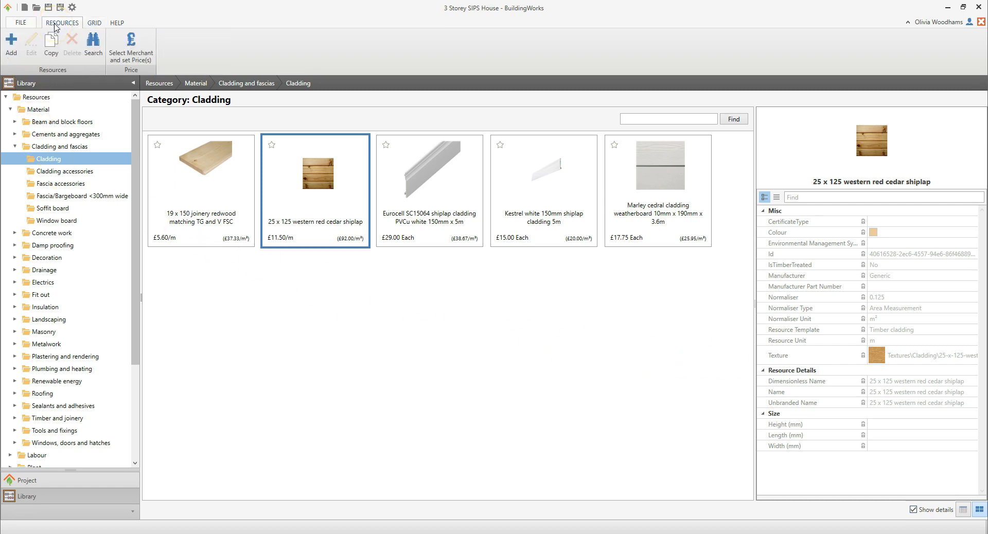
click(52, 61)
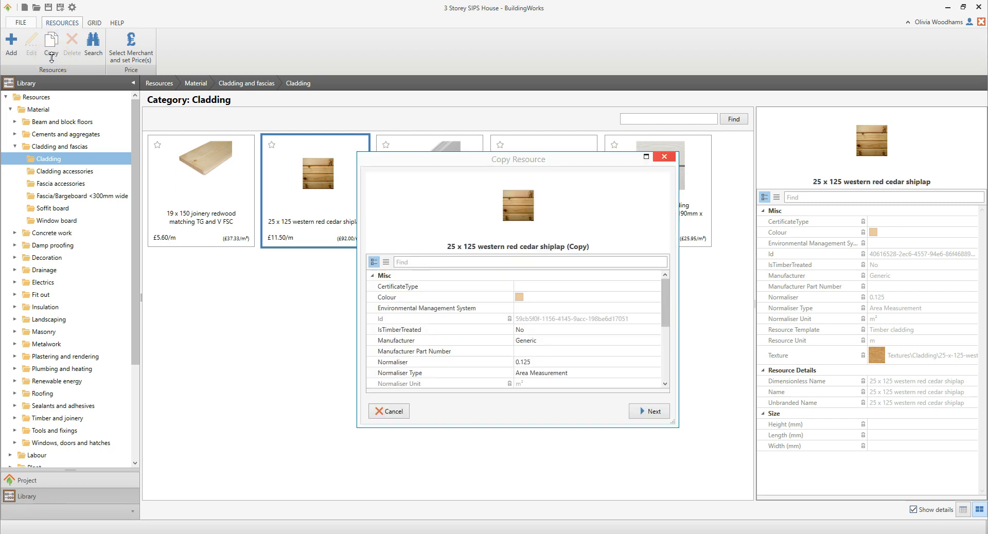
double_click(394, 163)
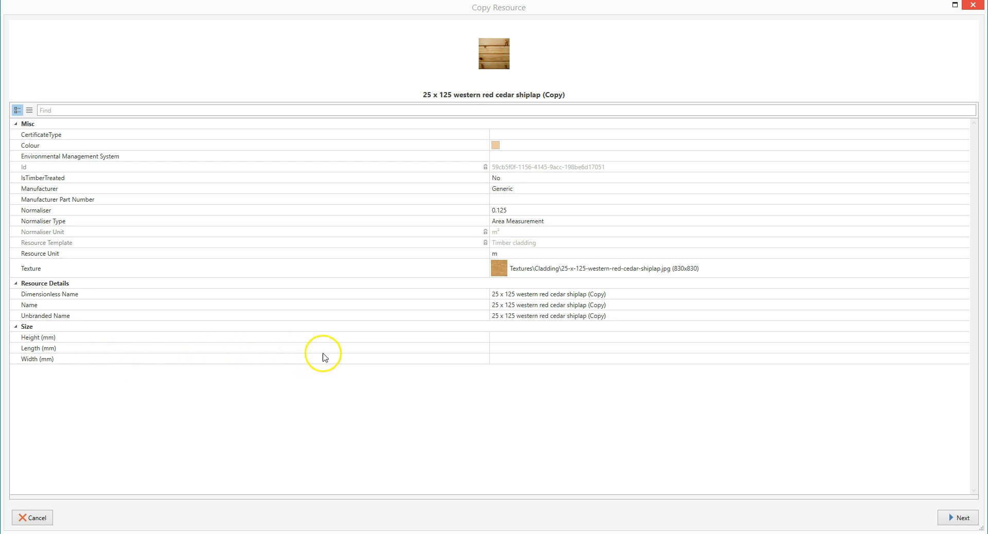
Step: Set the copied resource's Dimensionless Name to "19 x135 European oak shiplap"
click(620, 295)
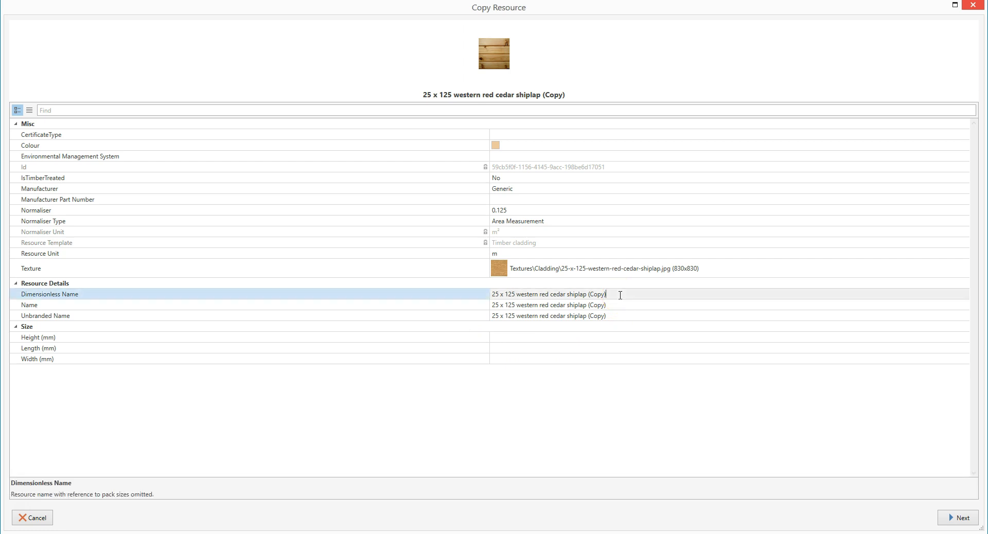
click(24, 511)
drag(615, 294, 504, 297)
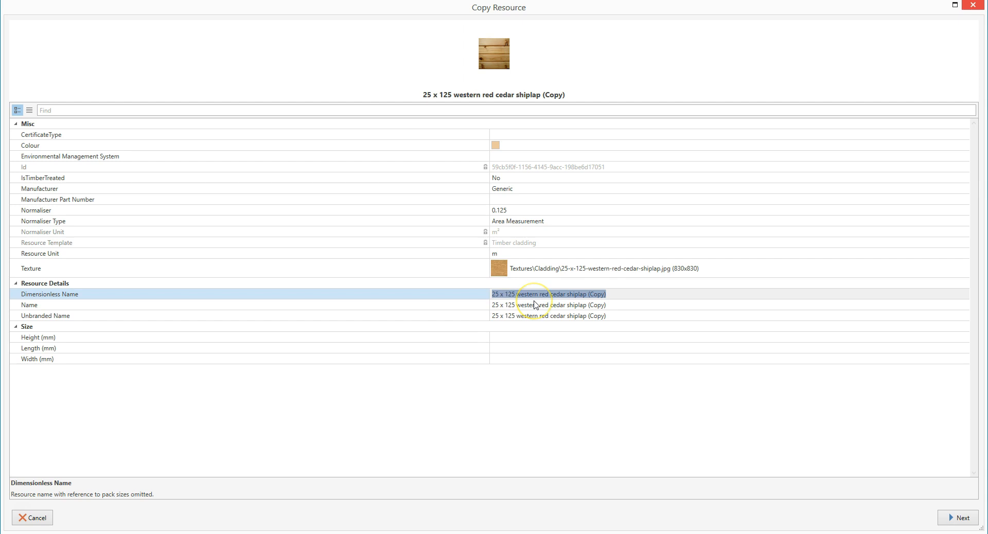
text(19 x135 European oak shiplap)
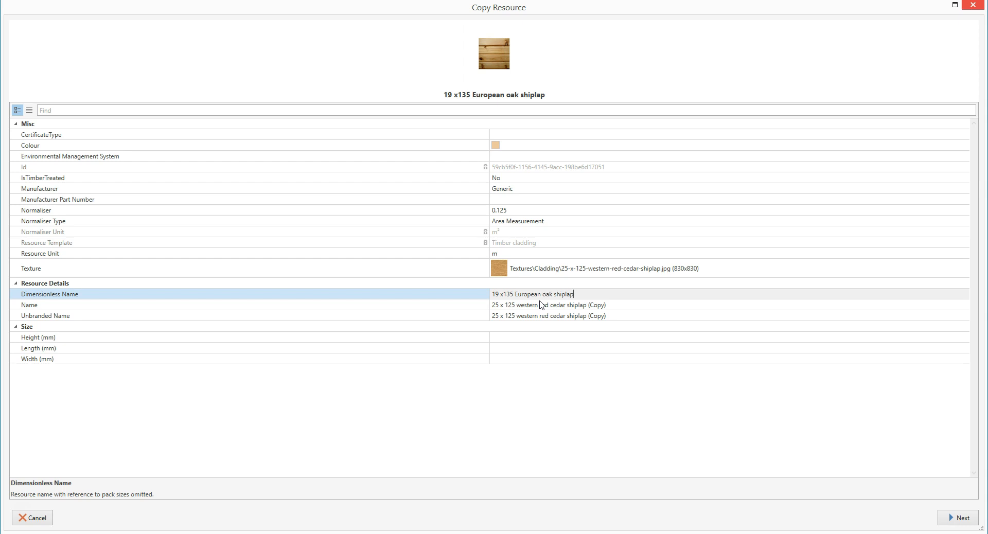
Step: Reuse the dimensionless name "19 x135 European oak shiplap" for both the Name and the Unbranded Name
drag(573, 294, 499, 299)
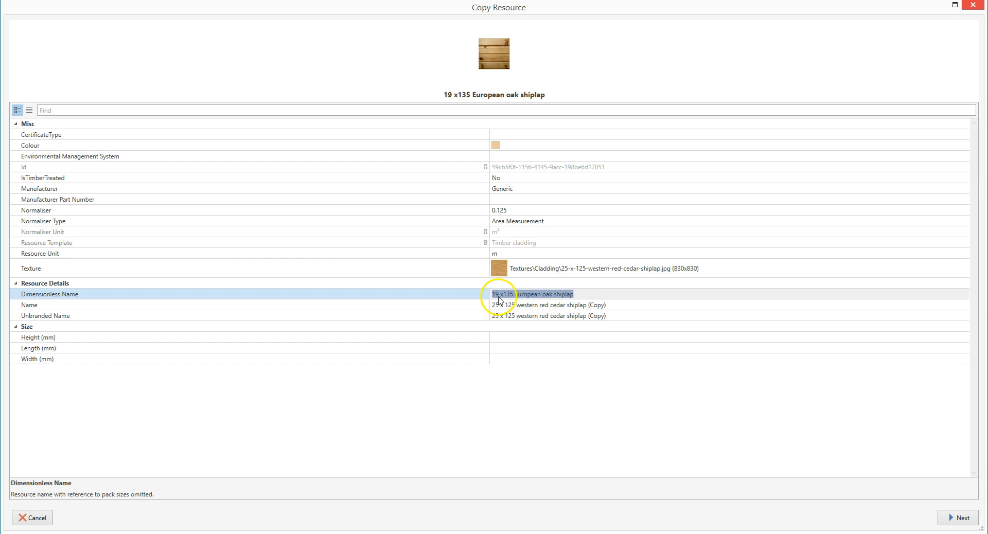
click(613, 304)
drag(613, 304, 490, 304)
key(ctrl+v)
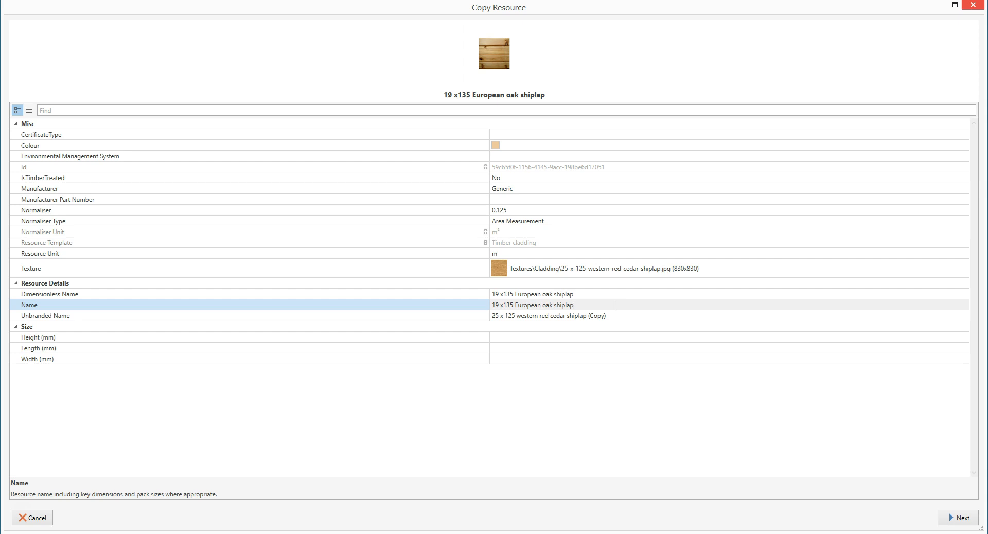
click(613, 315)
drag(612, 315, 492, 316)
key(ctrl+v)
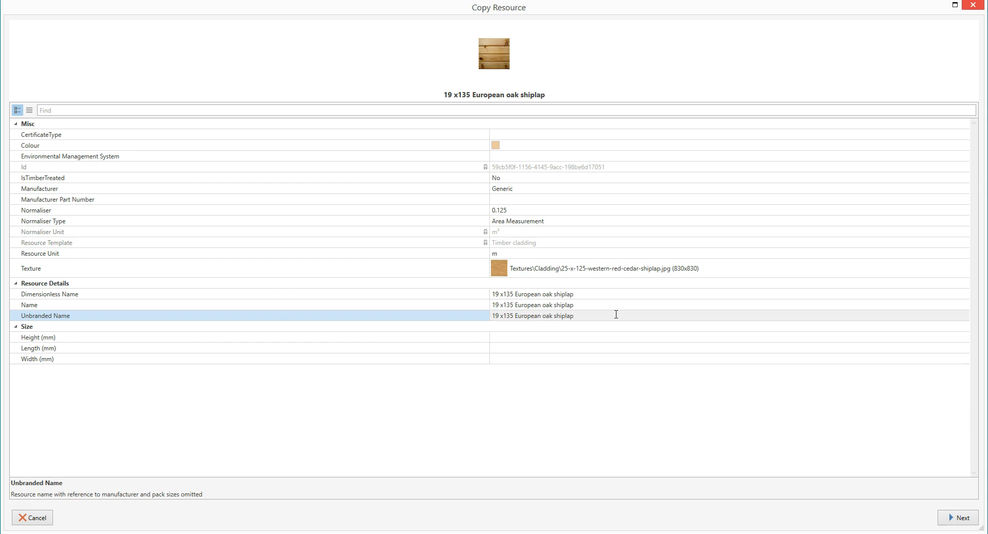
click(612, 314)
Step: Check the Resource Unit and the Normaliser Type options, set the Normaliser to 0.135, and proceed to the merchant pricing
click(526, 255)
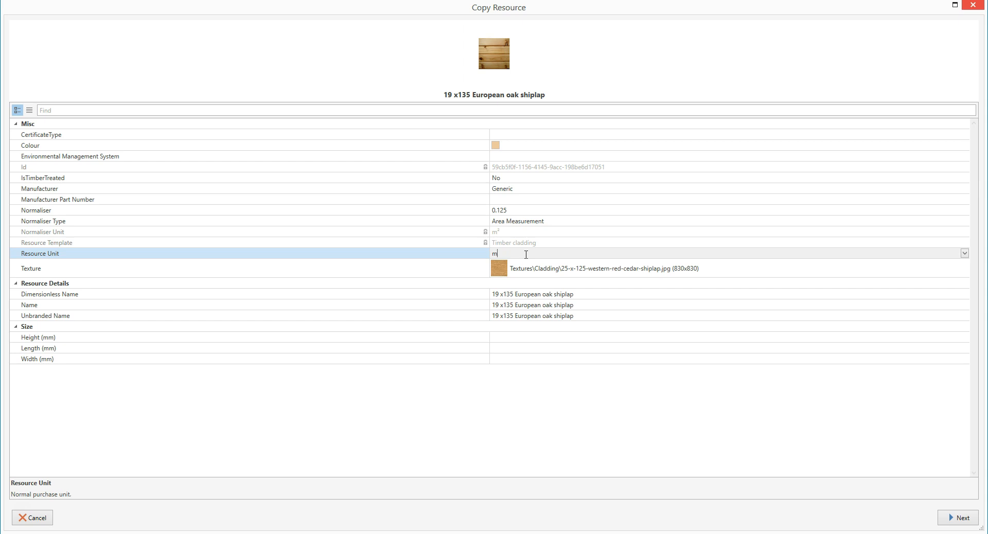
click(560, 221)
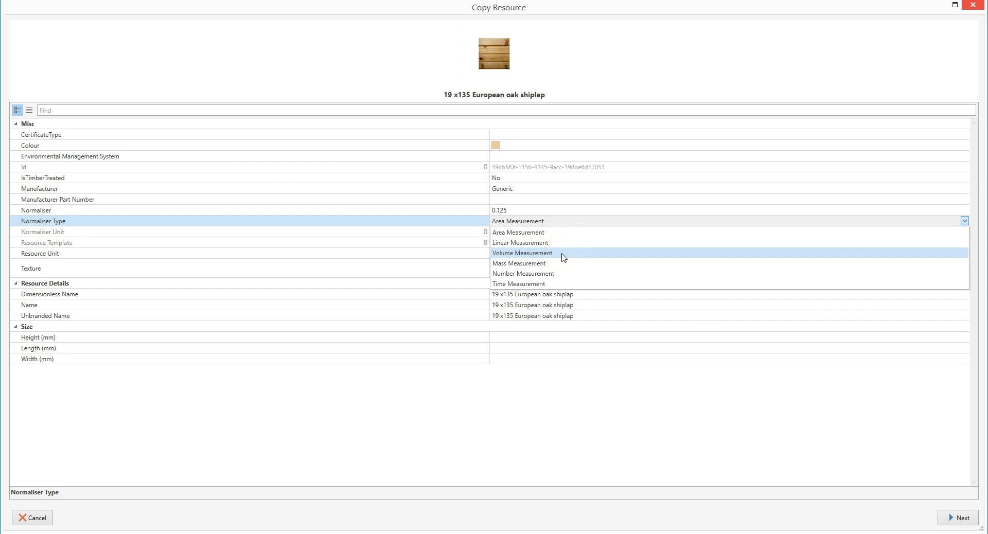
click(622, 223)
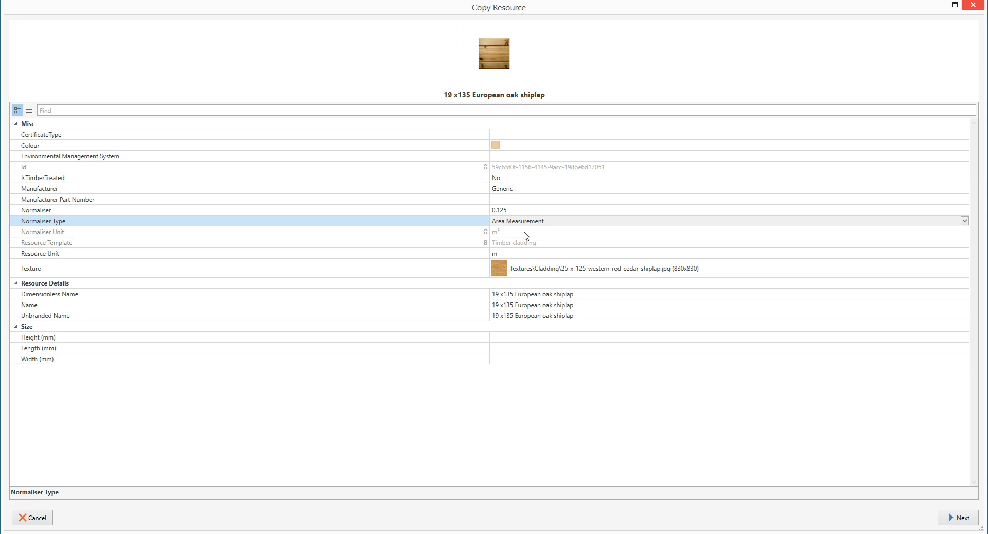
click(525, 211)
click(525, 212)
key(BackSpace)
key(BackSpace)
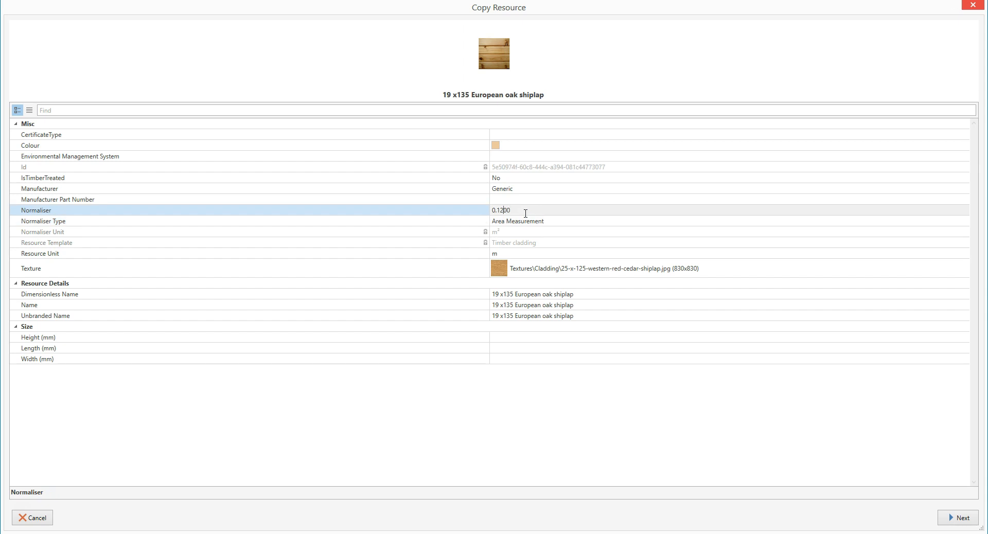
text(35)
click(958, 520)
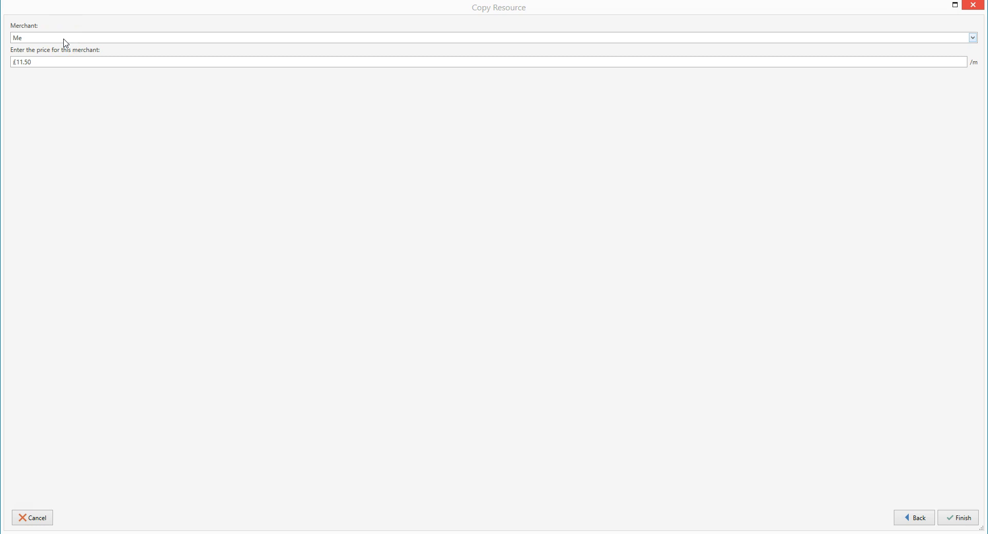
Step: Set the merchant price to £12.50 per metre and finish copying the resource
click(60, 61)
text(12)
click(972, 73)
click(959, 518)
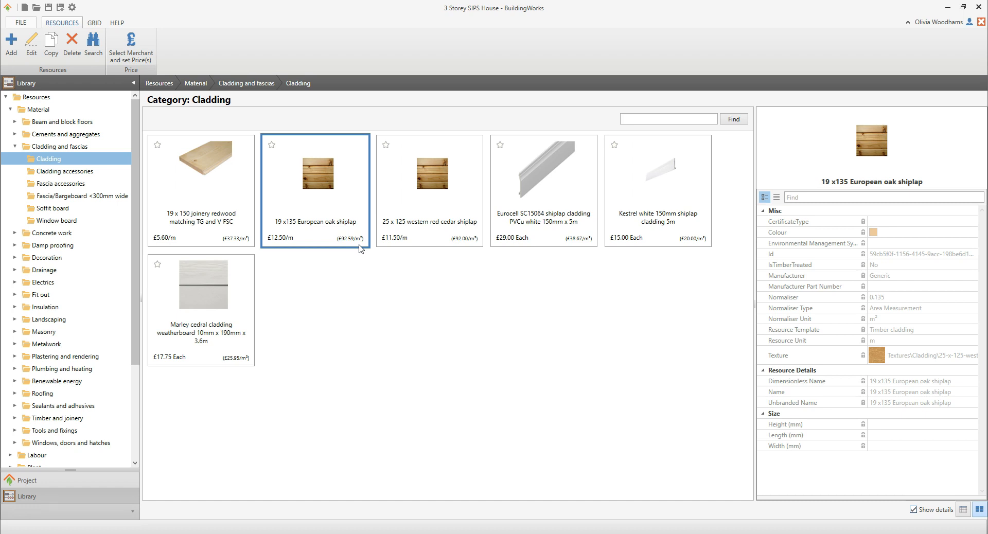
Step: Return to the project estimate and expand the weatherboarding item under the timber clad SIPS wall above DPC
click(15, 64)
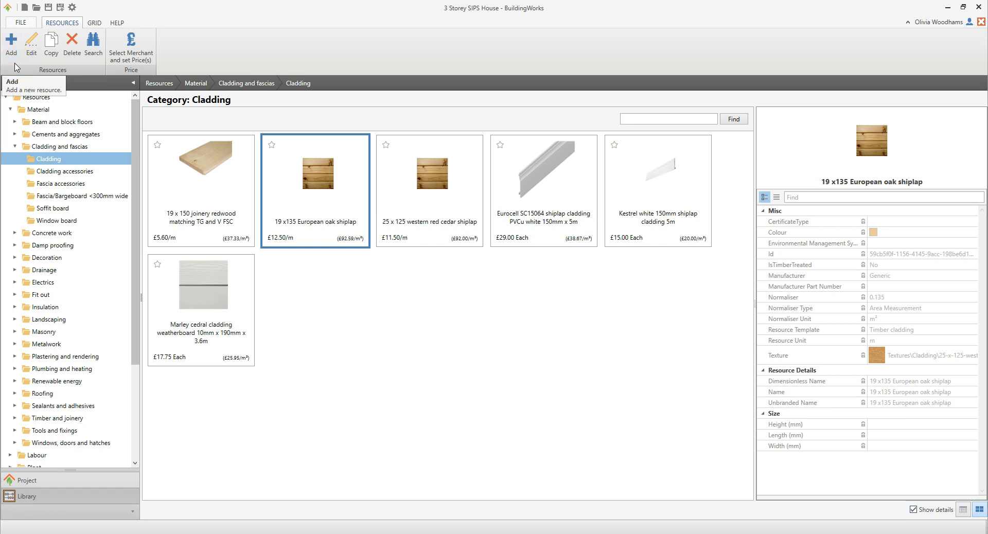
click(47, 482)
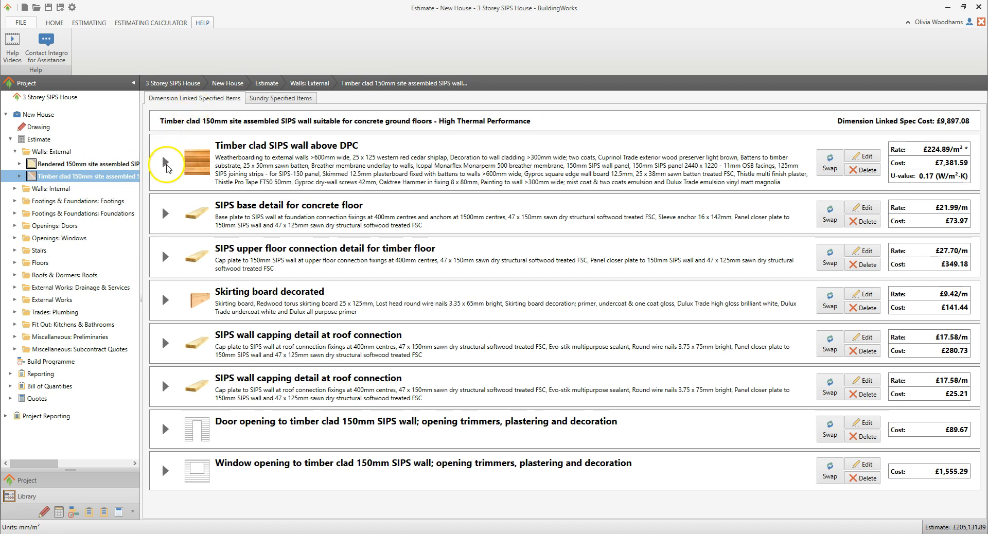
click(165, 164)
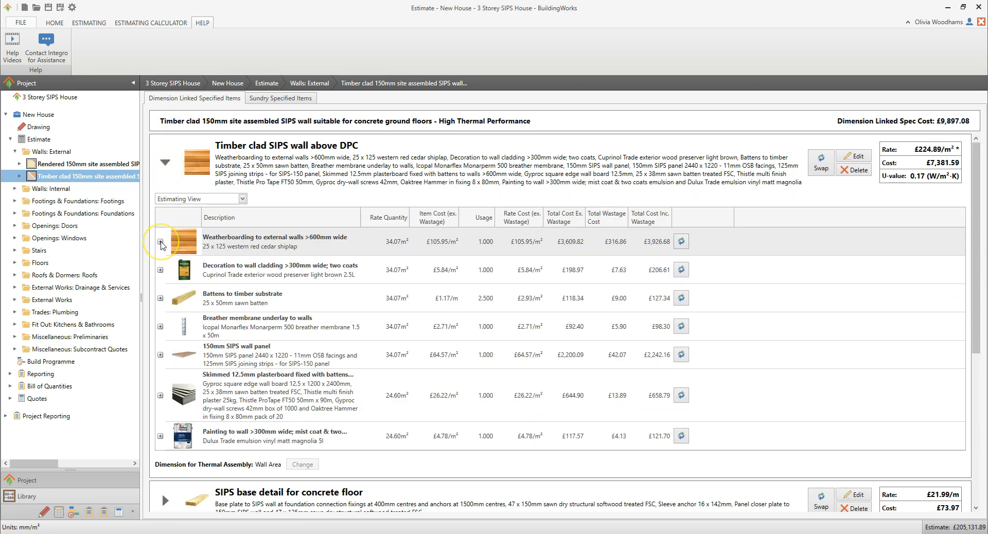
click(160, 241)
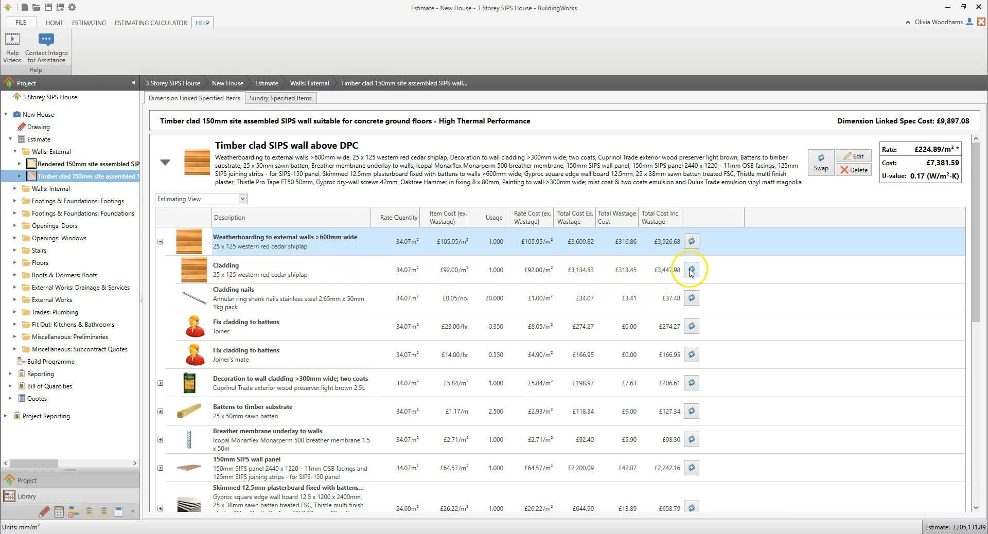
Step: Swap the weatherboarding's Cladding resource for the 19 x135 European oak shiplap, accepting the specification change notice
right_click(330, 275)
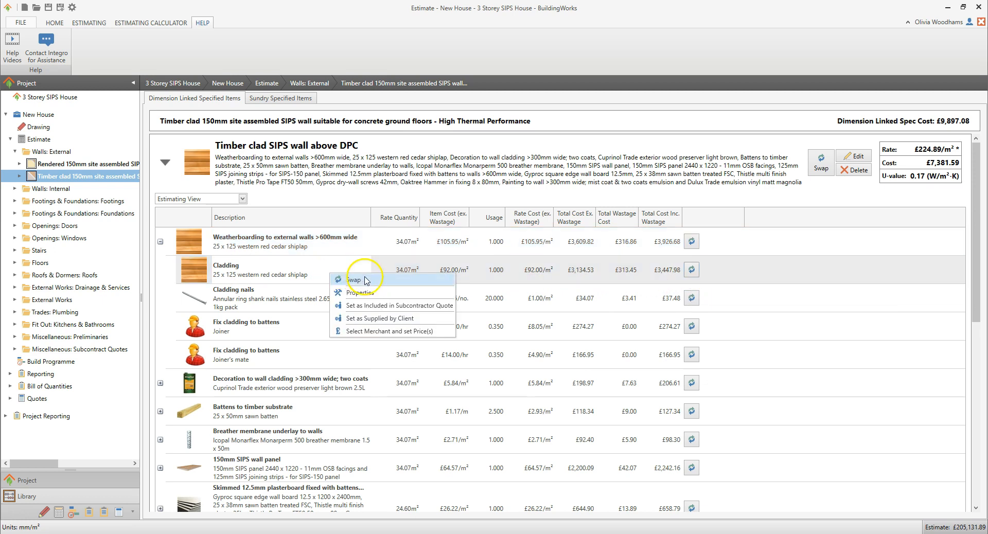
click(369, 282)
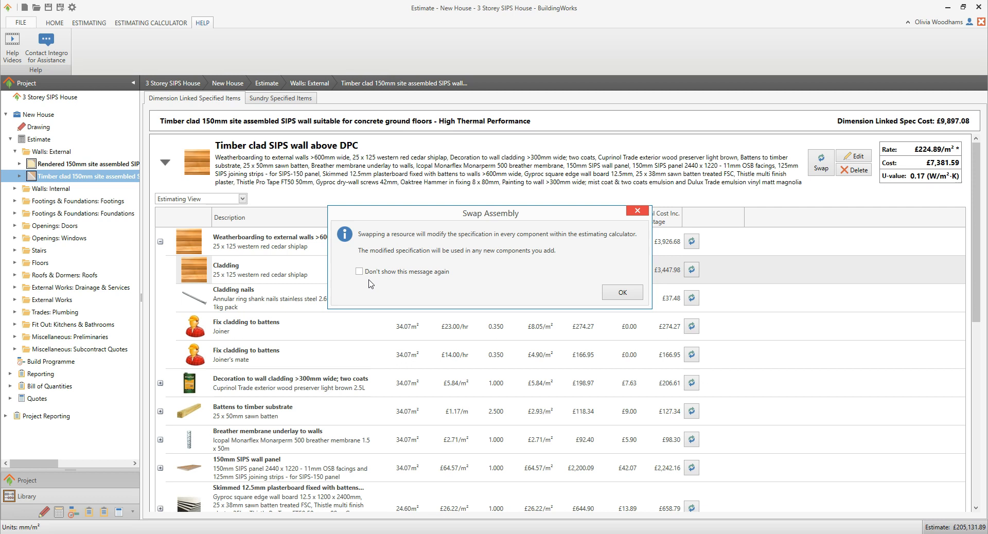
click(379, 279)
click(612, 297)
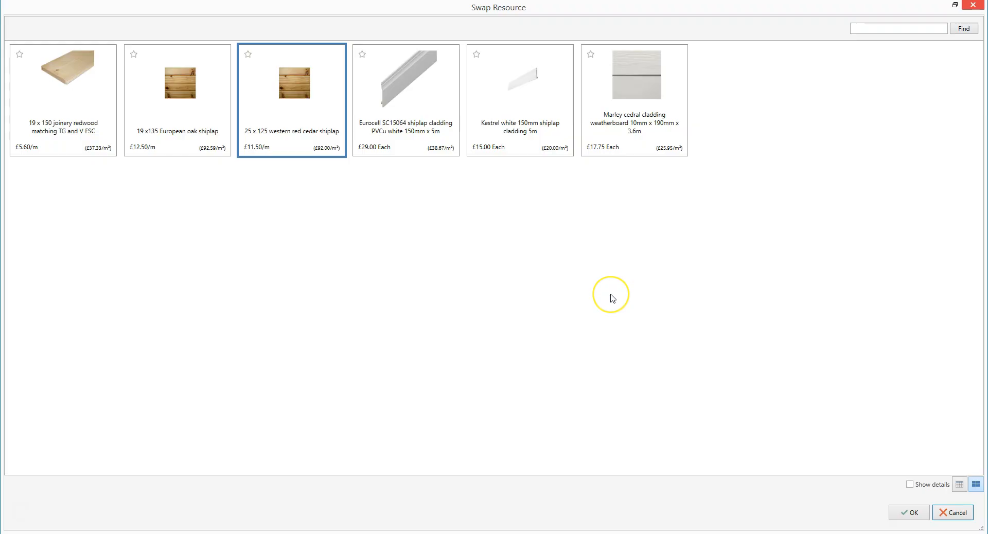
click(184, 124)
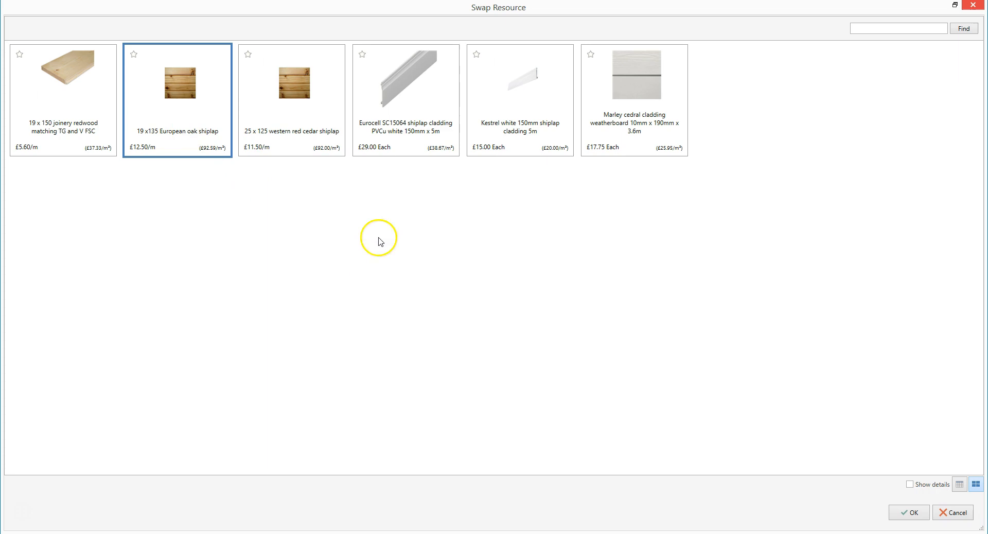
click(904, 512)
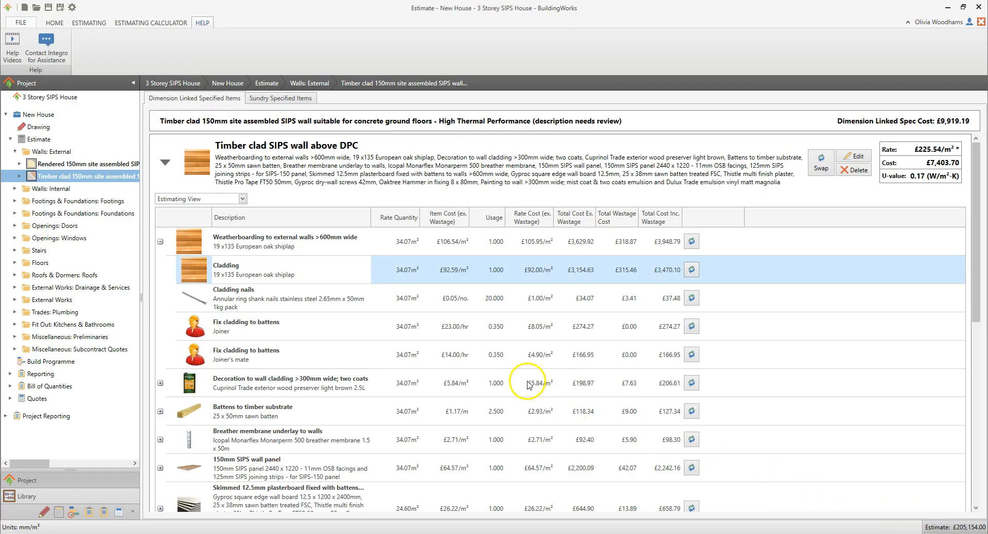
double_click(291, 278)
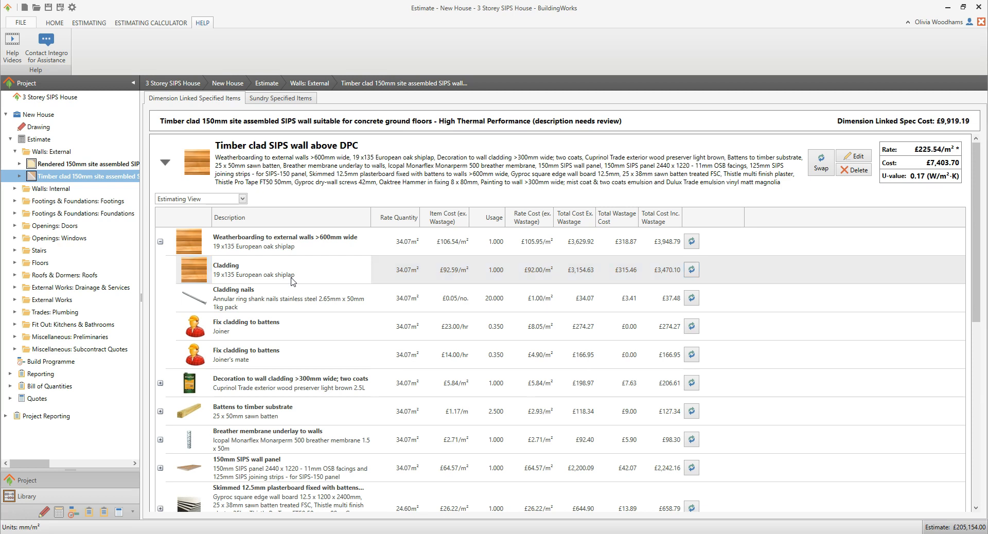